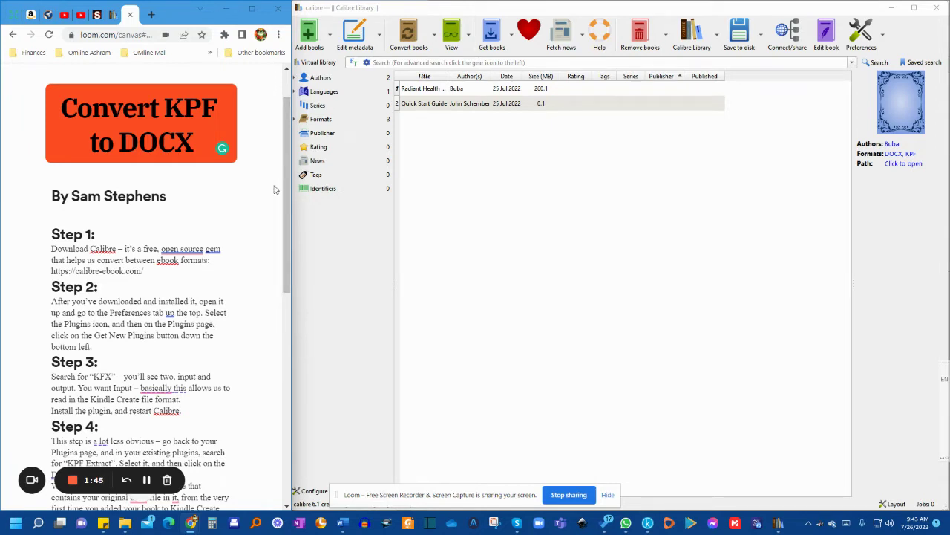
- Show the download option on the calibre-ebook.com home page, and return to the KPF to DOCX instructions
key(ctrl+a)
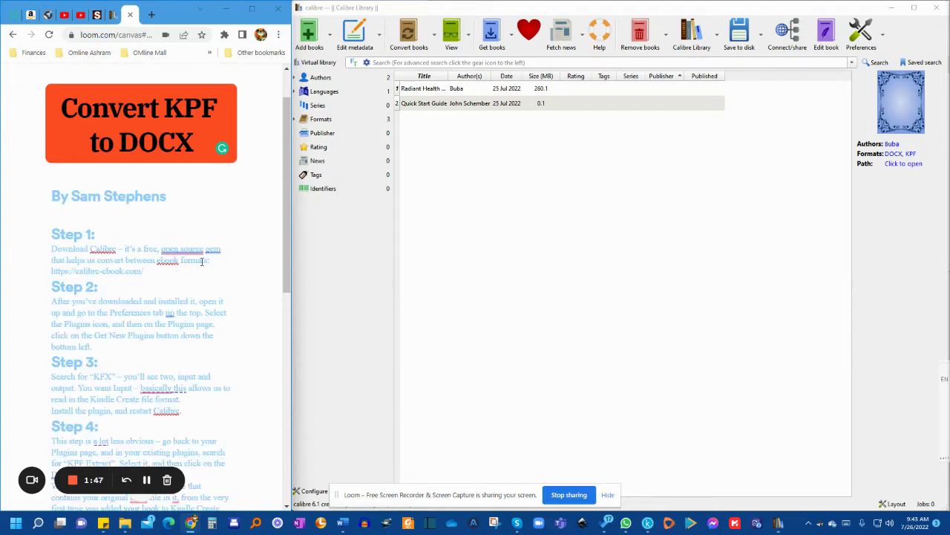
click(208, 260)
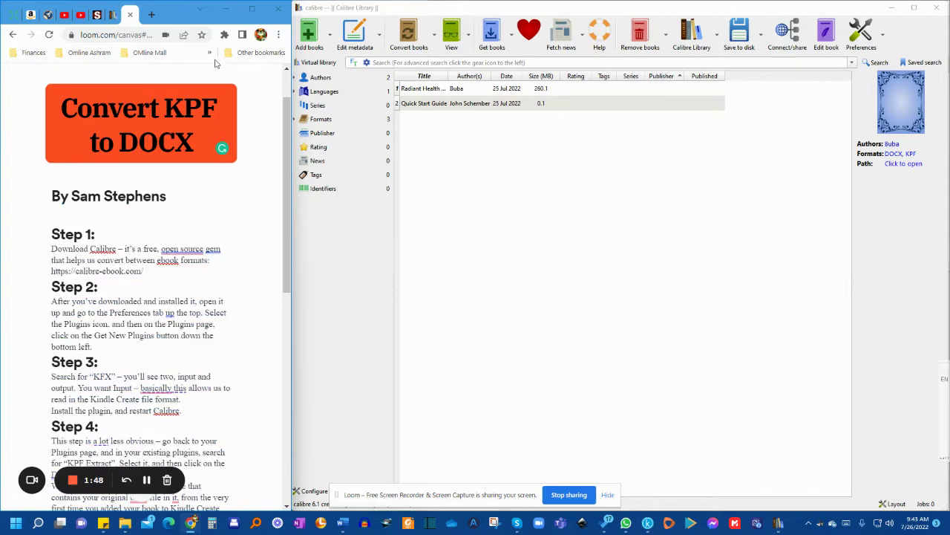
click(113, 16)
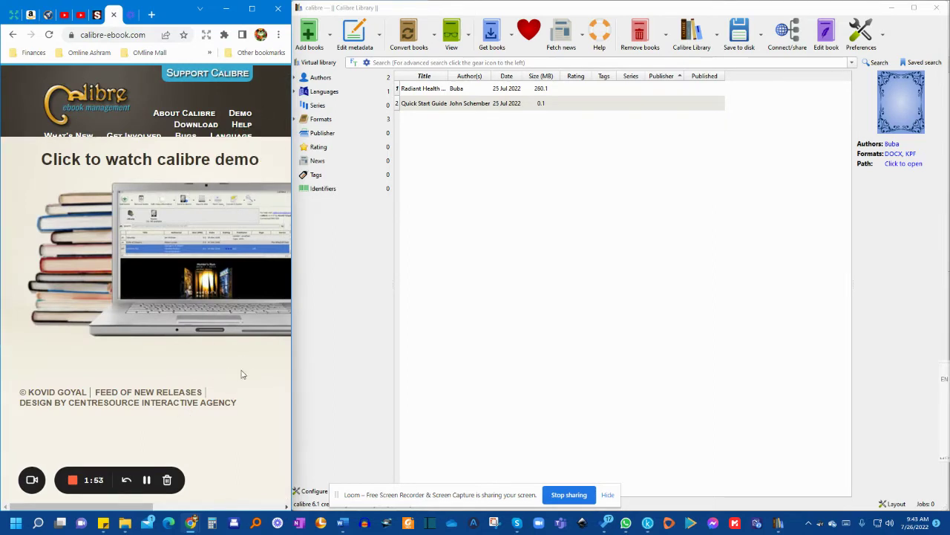
mouse_move(222, 76)
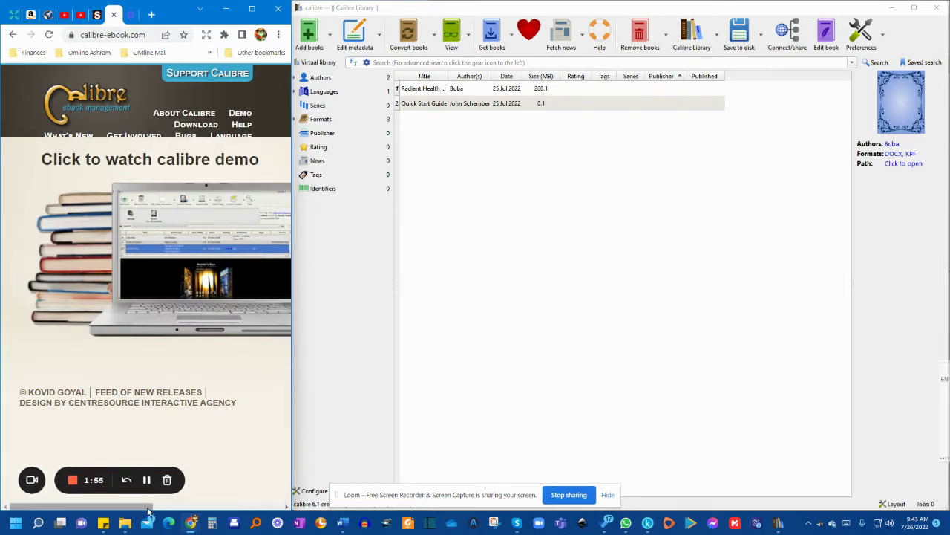
drag(145, 507, 228, 507)
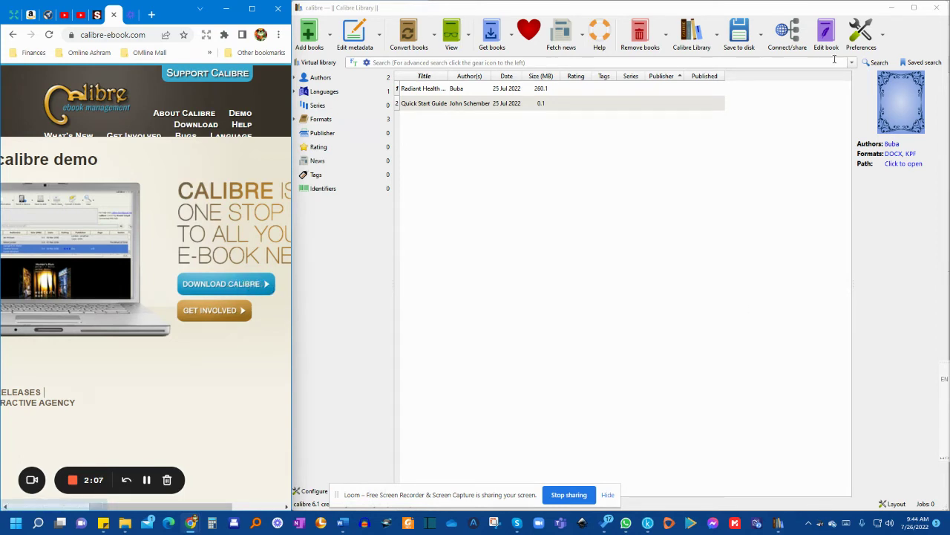
mouse_move(785, 522)
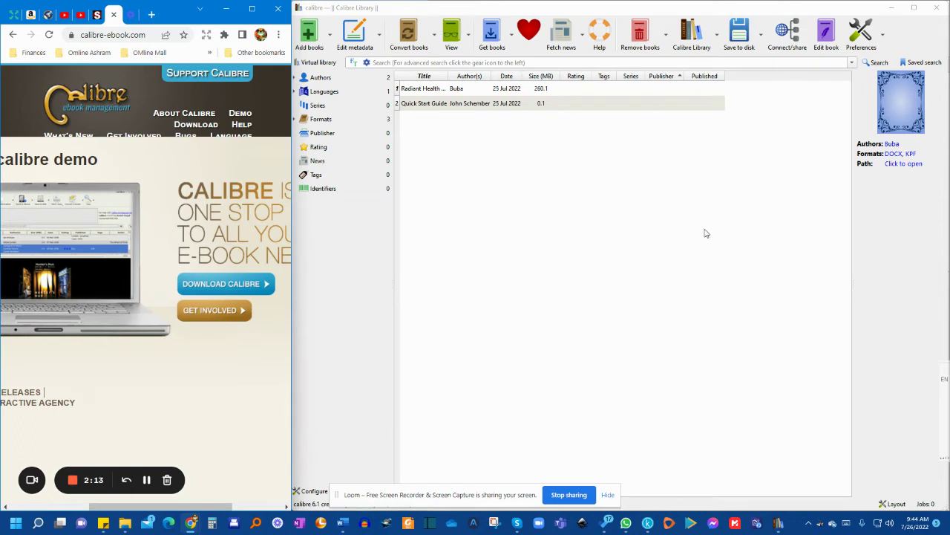
click(131, 15)
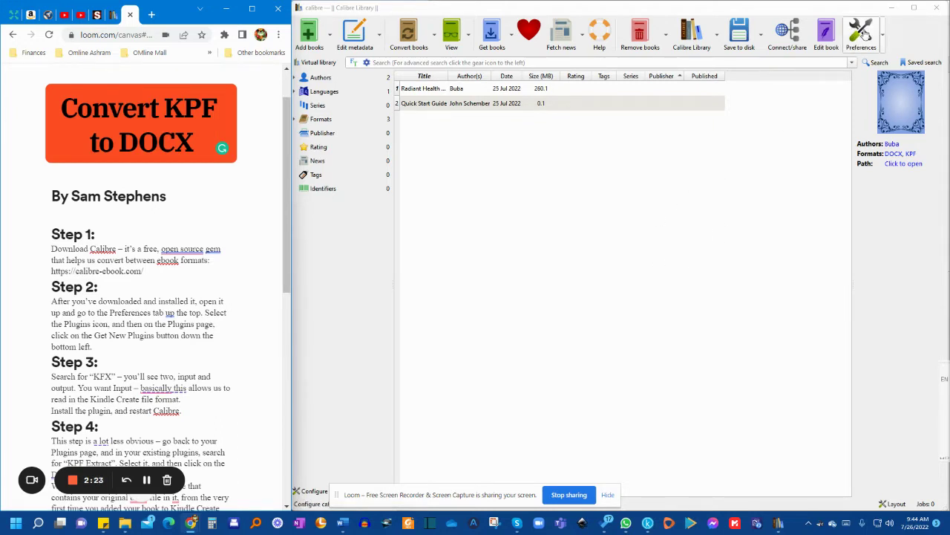
- Search calibre's not-installed user plugins for "kfx", and close the plugin and preferences windows
click(863, 34)
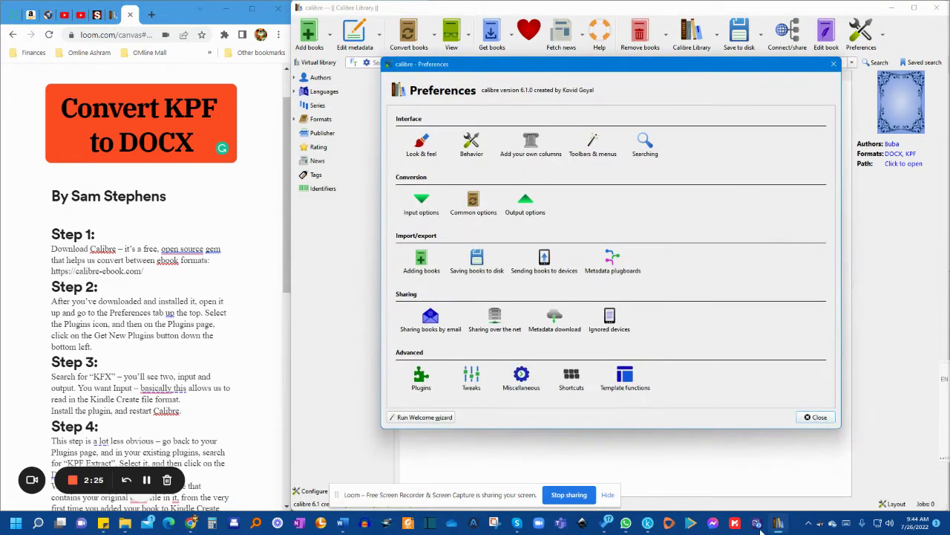
click(421, 378)
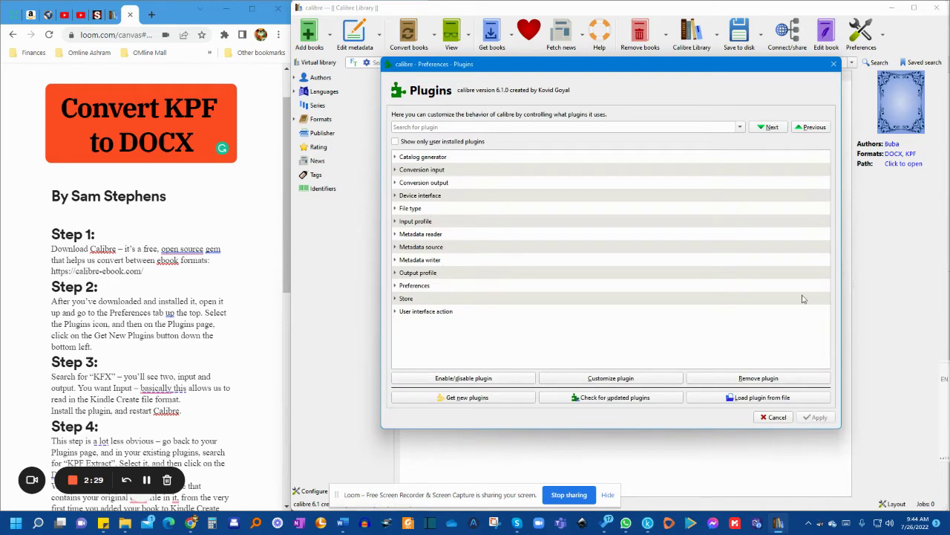
click(471, 398)
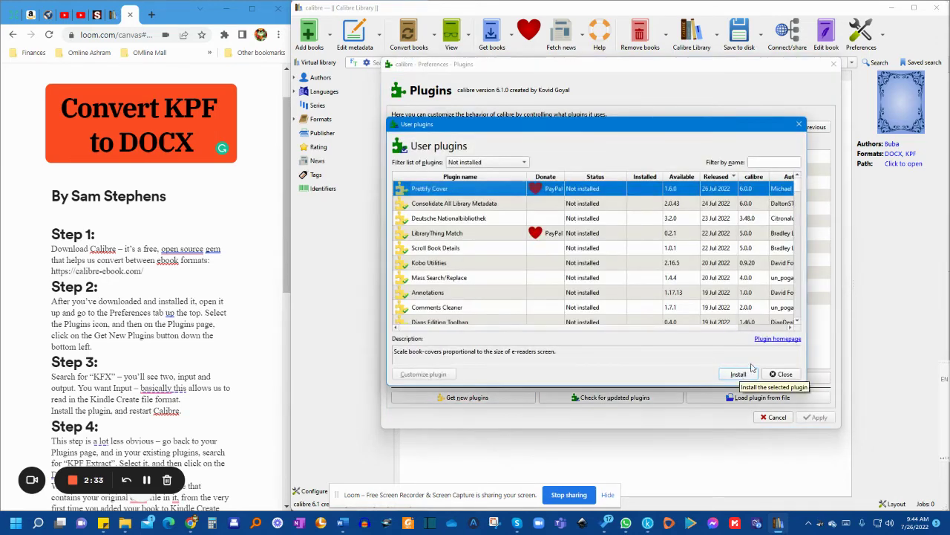
click(771, 164)
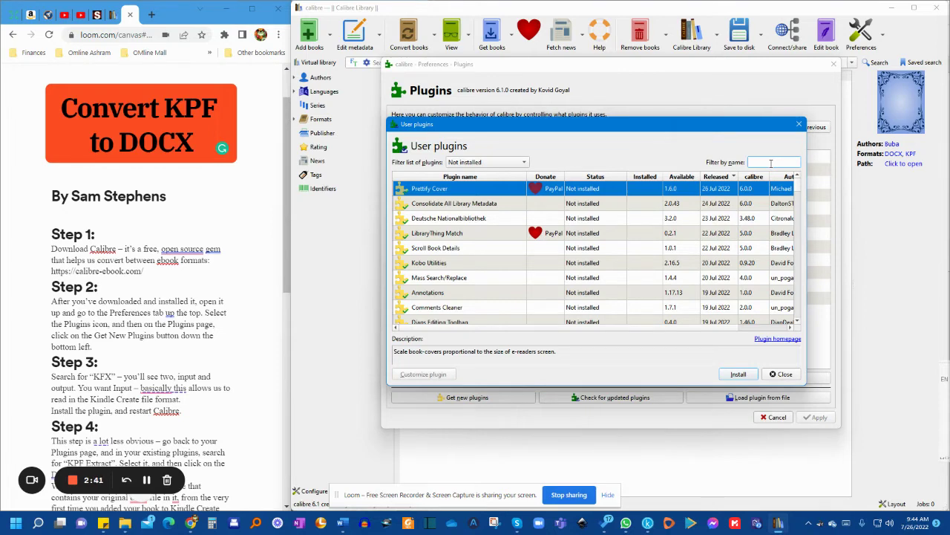
text(kfx)
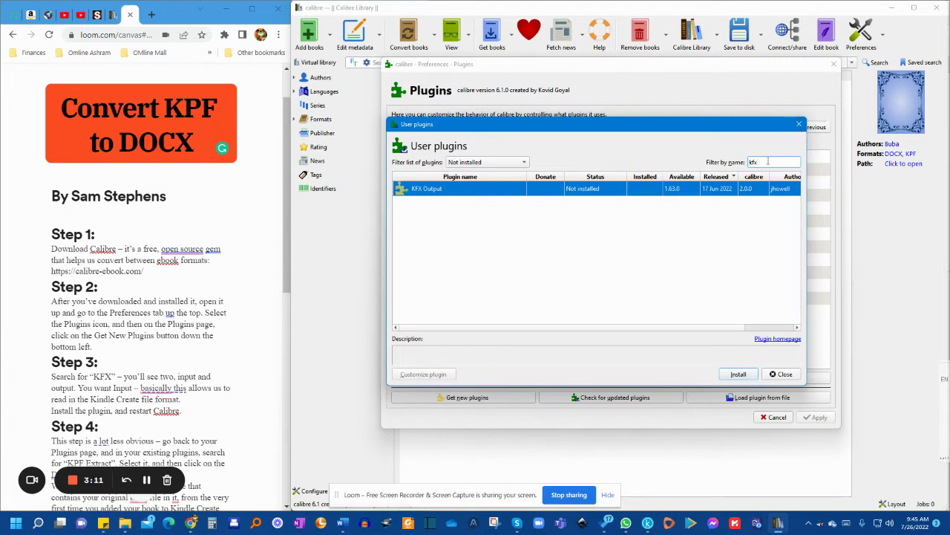
click(799, 126)
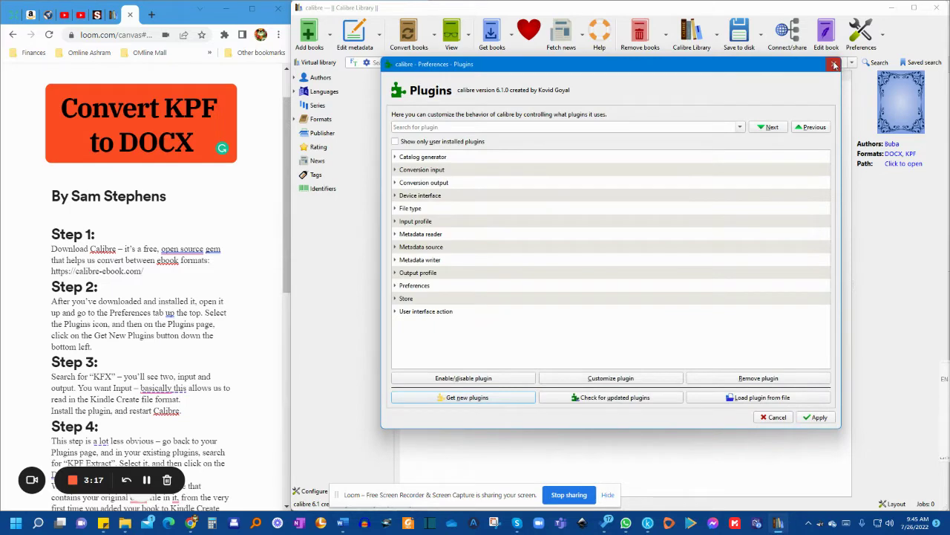
click(834, 64)
click(836, 67)
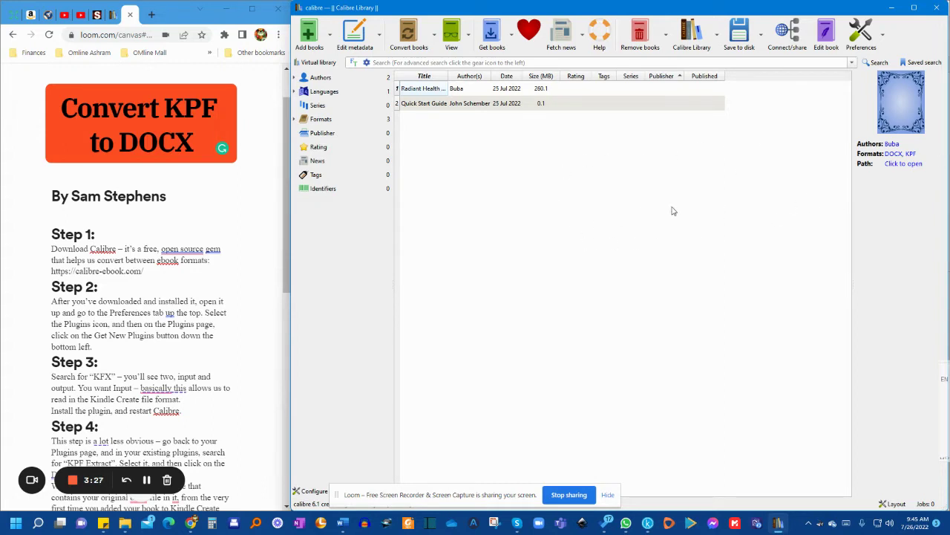
- Find the KPF Extract plugin among calibre's existing plugins by searching for "kpf extract", and close the preferences
click(860, 36)
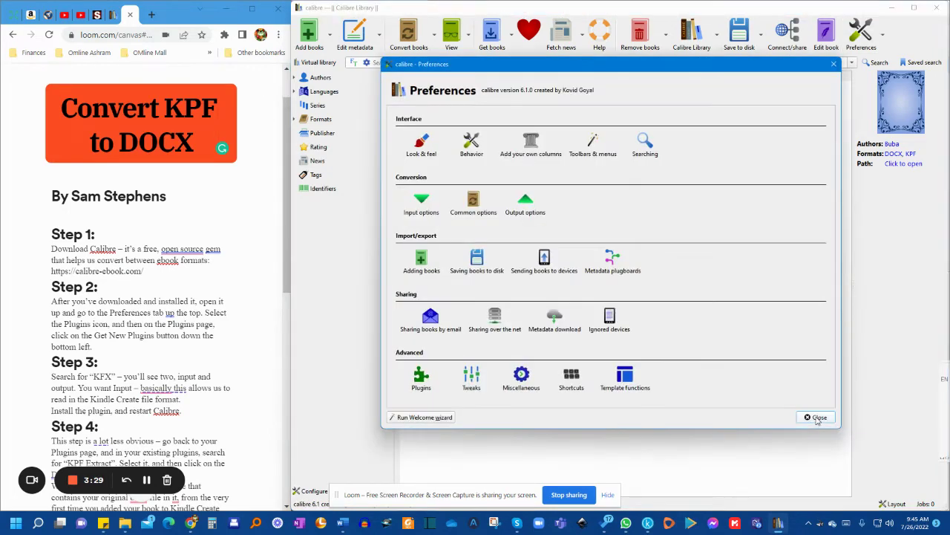
click(416, 383)
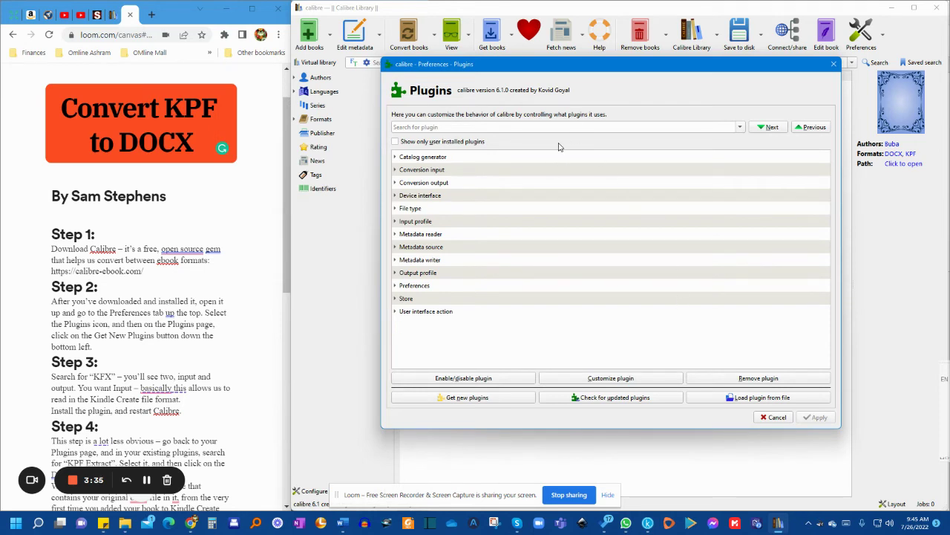
click(544, 129)
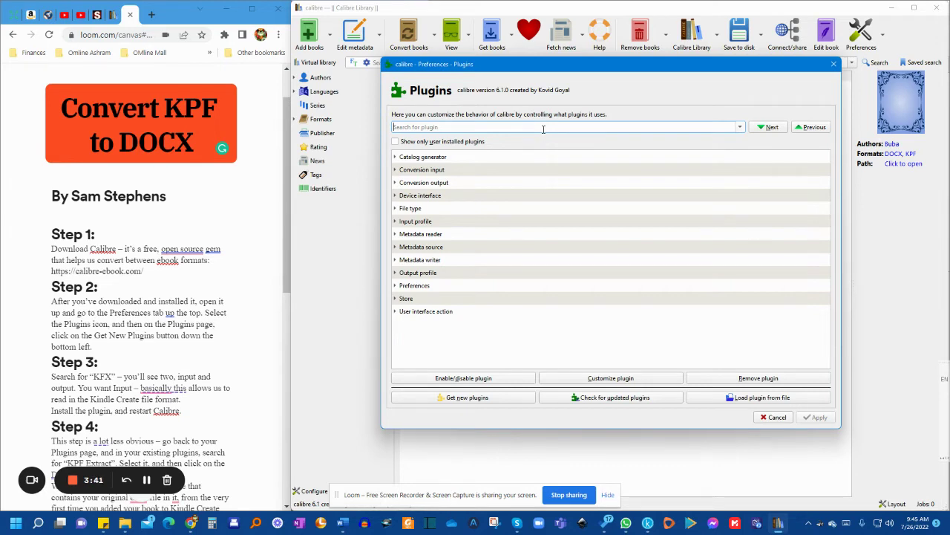
text(kpf extract)
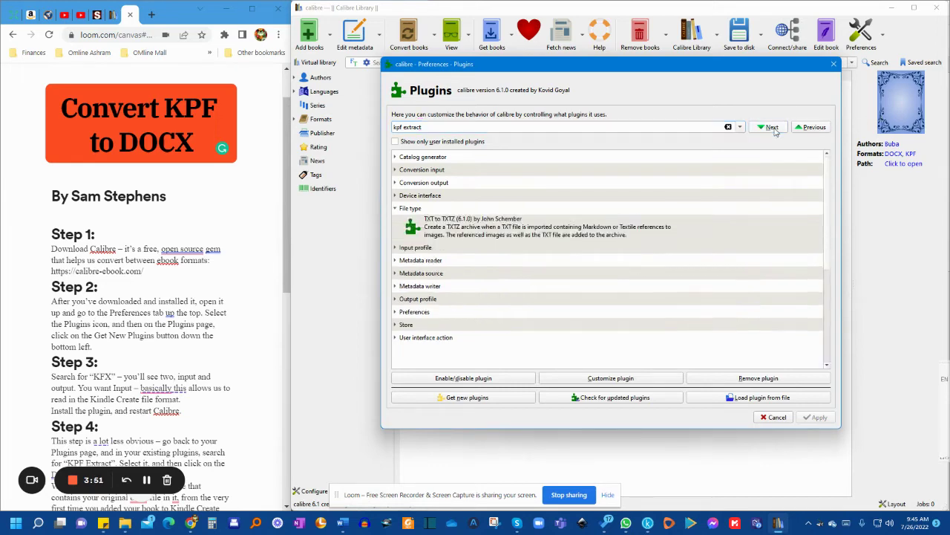
click(772, 128)
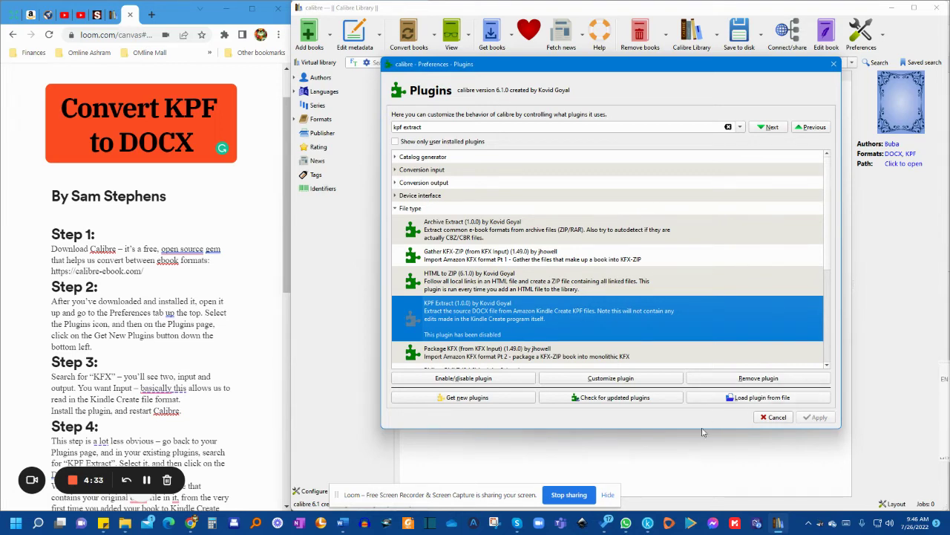
click(833, 65)
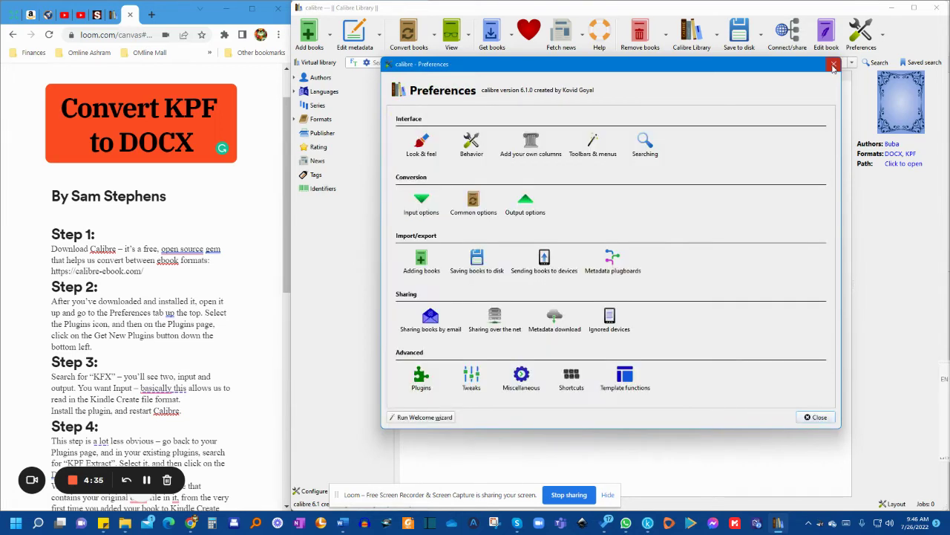
click(833, 64)
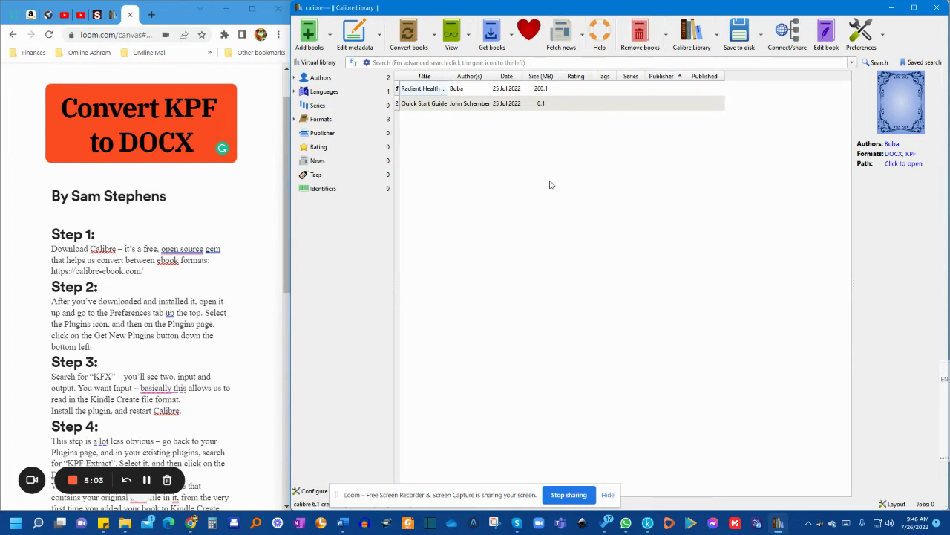
- Convert the book Radiant Health and Self Realization from KPF to DOCX output format
click(585, 90)
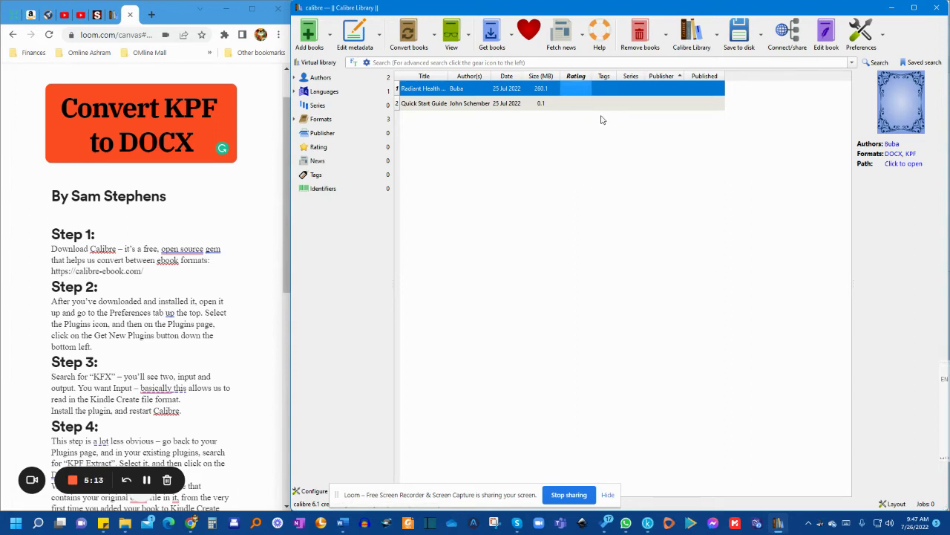
double_click(655, 87)
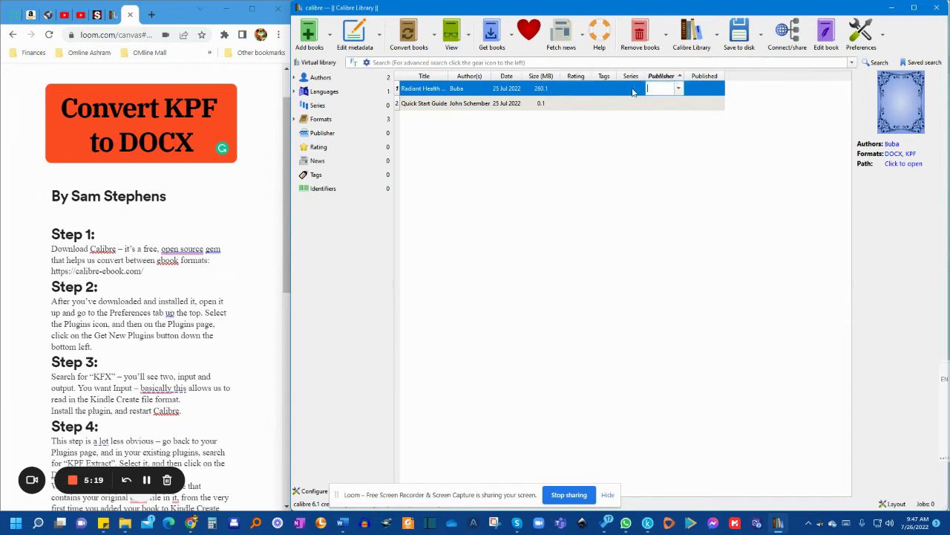
click(408, 30)
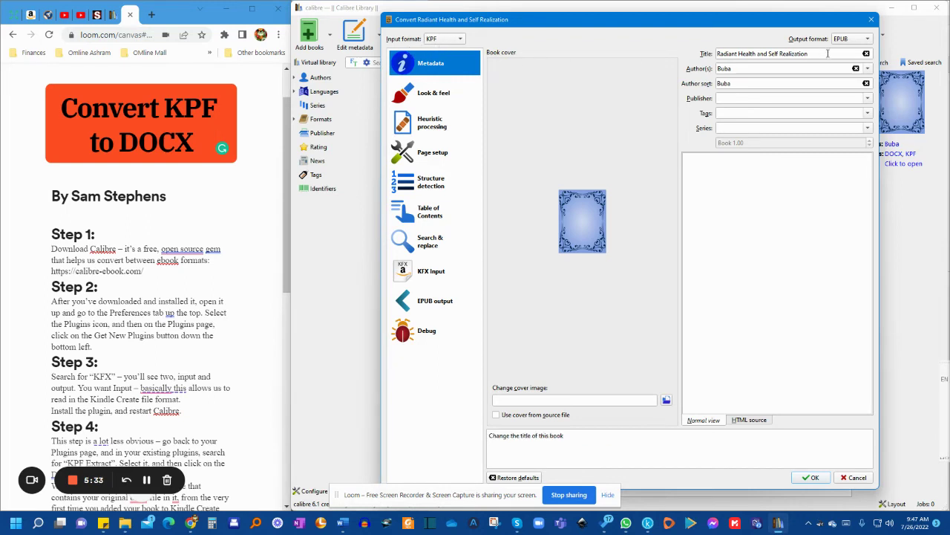
click(867, 40)
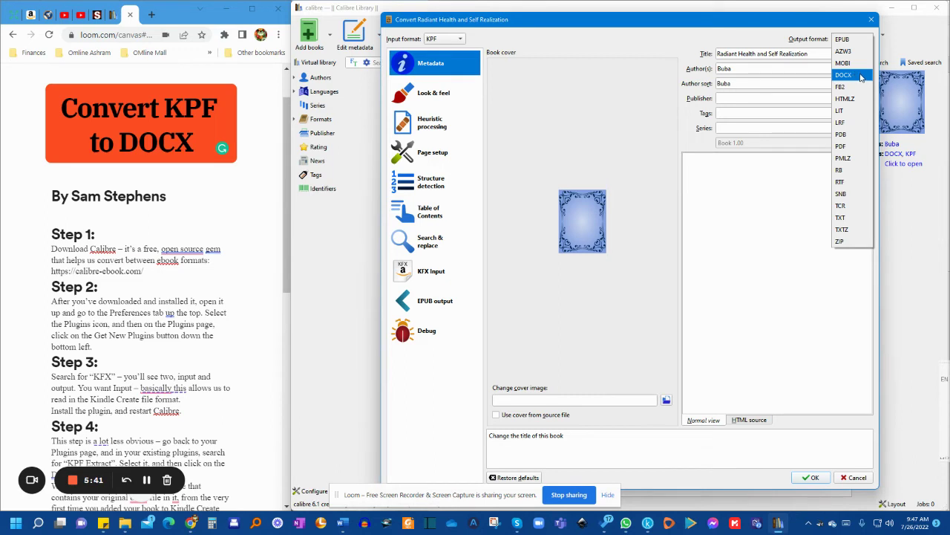
click(861, 78)
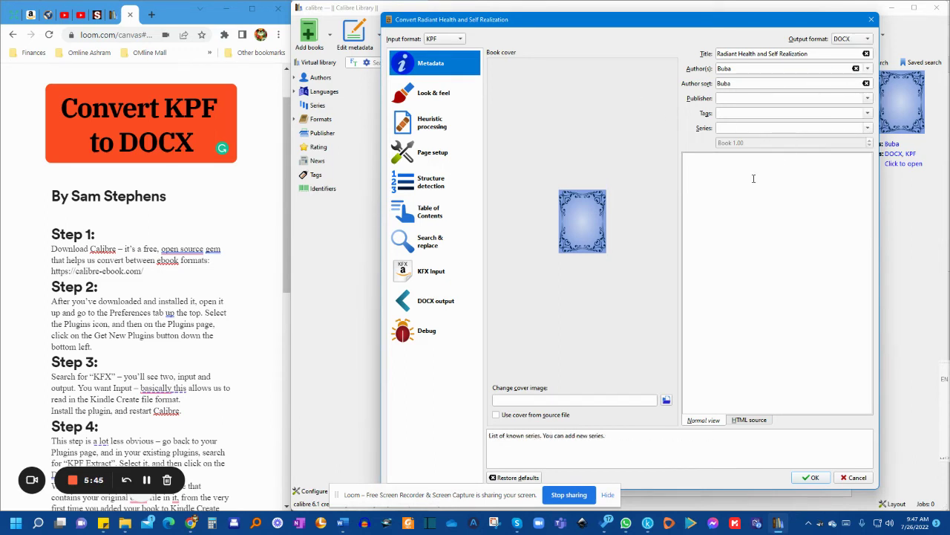
click(815, 477)
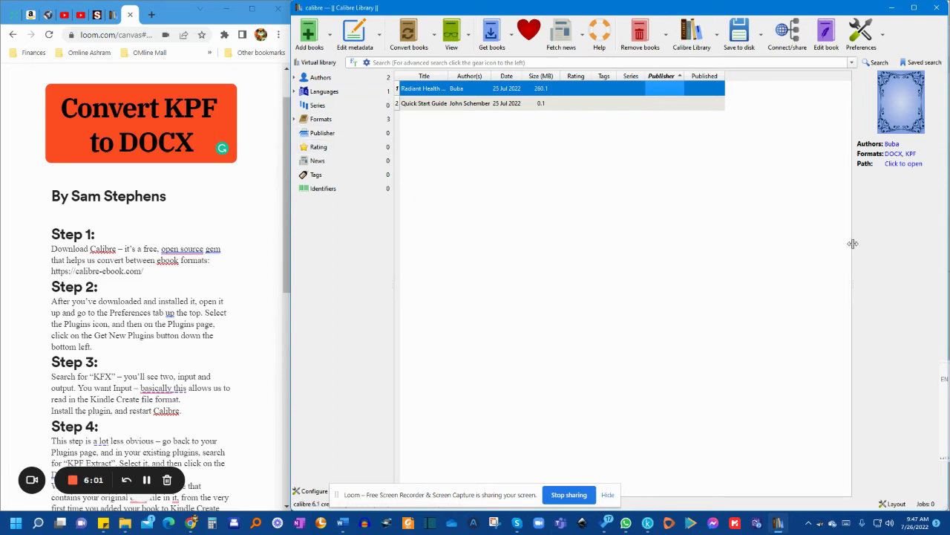
- Open the Radiant Health book's library folder and open its converted Word document
double_click(590, 90)
double_click(702, 88)
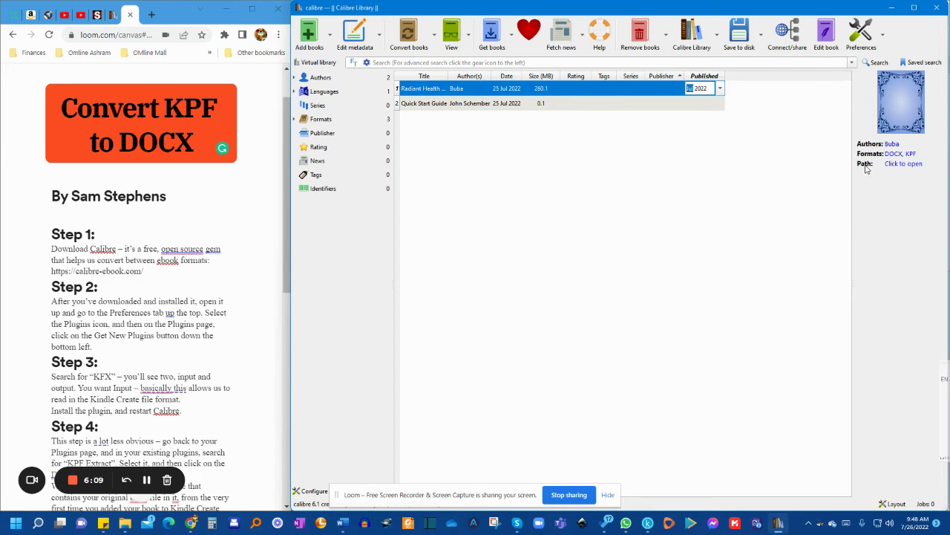
click(908, 164)
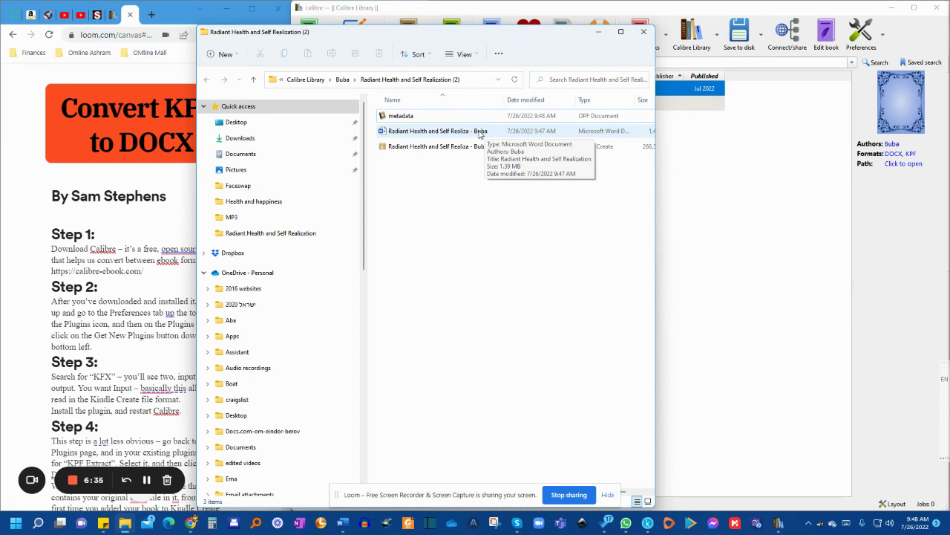
double_click(471, 132)
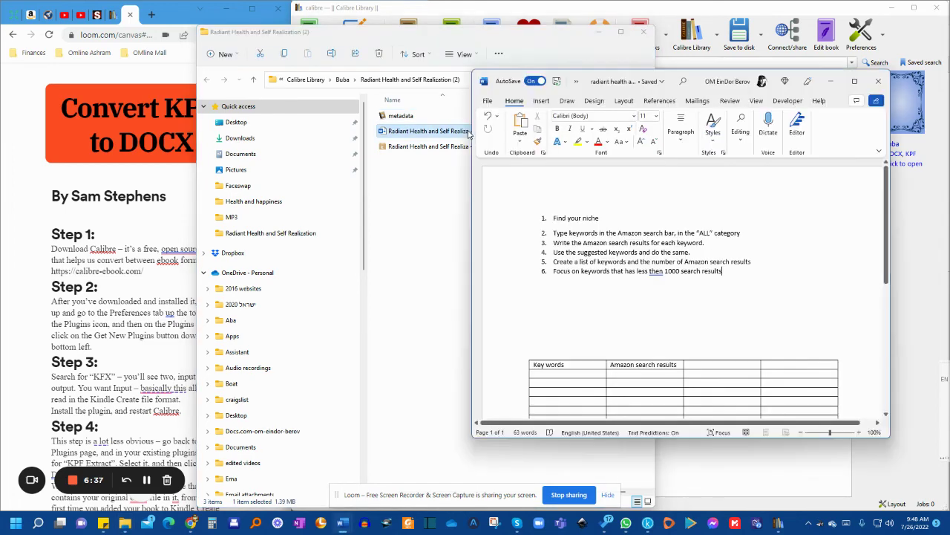
- Review the converted Word document's contents page, introduction and body text for layout and formatting
scroll(787, 275, down, 3)
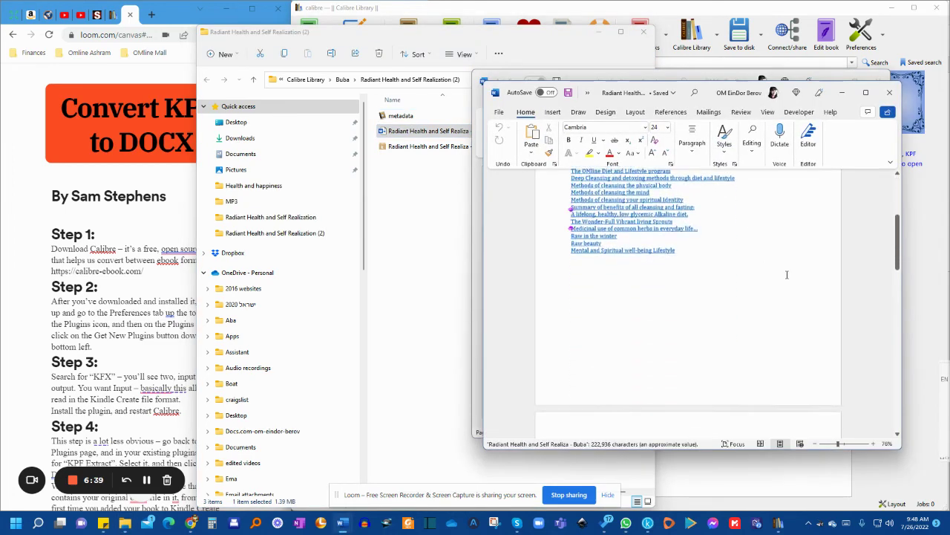
scroll(787, 275, up, 10)
scroll(787, 275, down, 8)
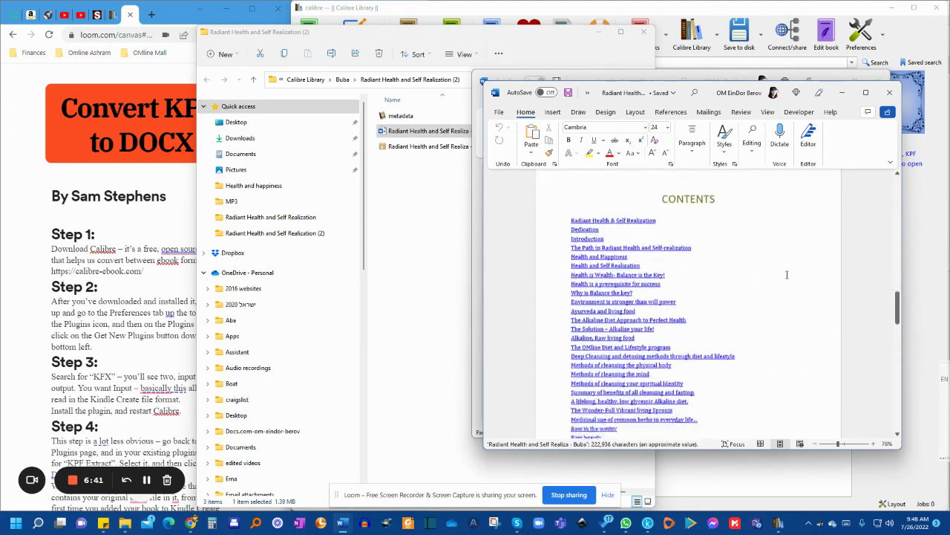
scroll(787, 275, down, 15)
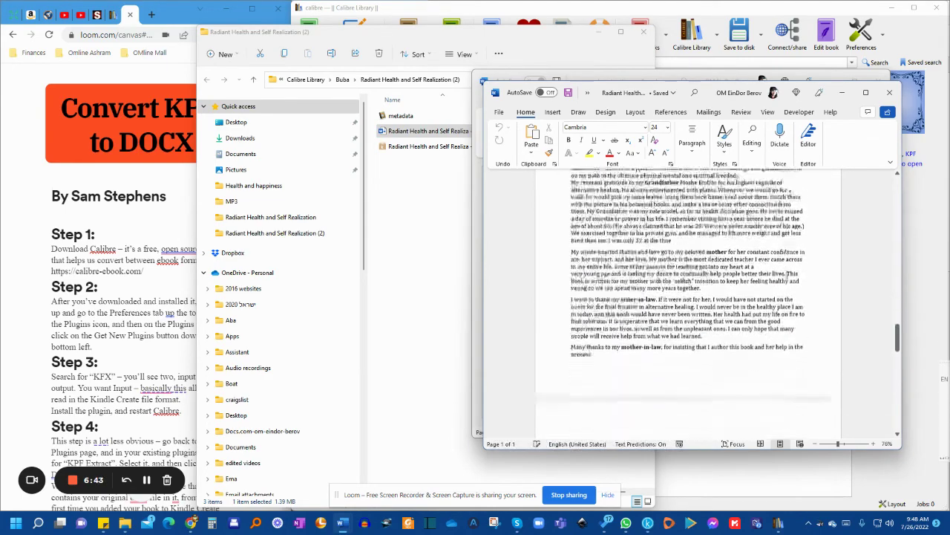
scroll(787, 274, down, 8)
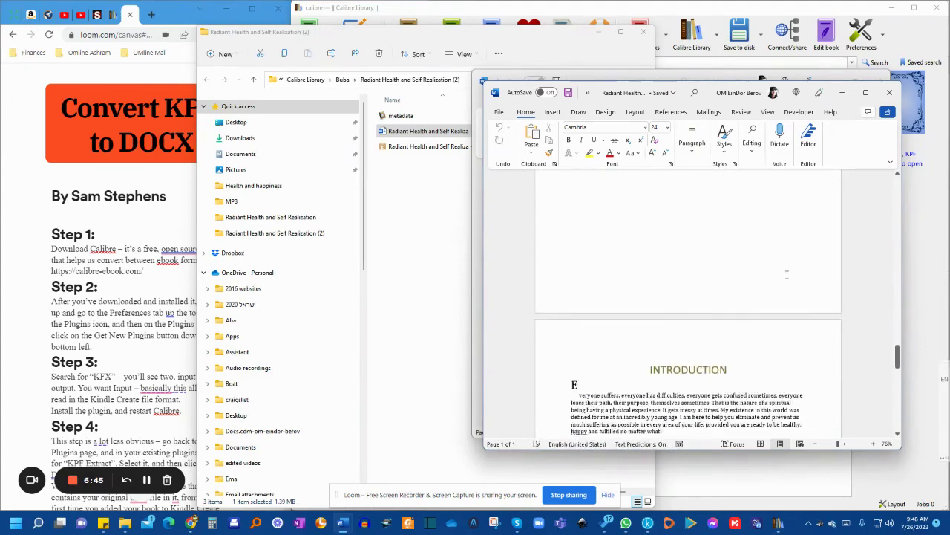
scroll(788, 275, down, 10)
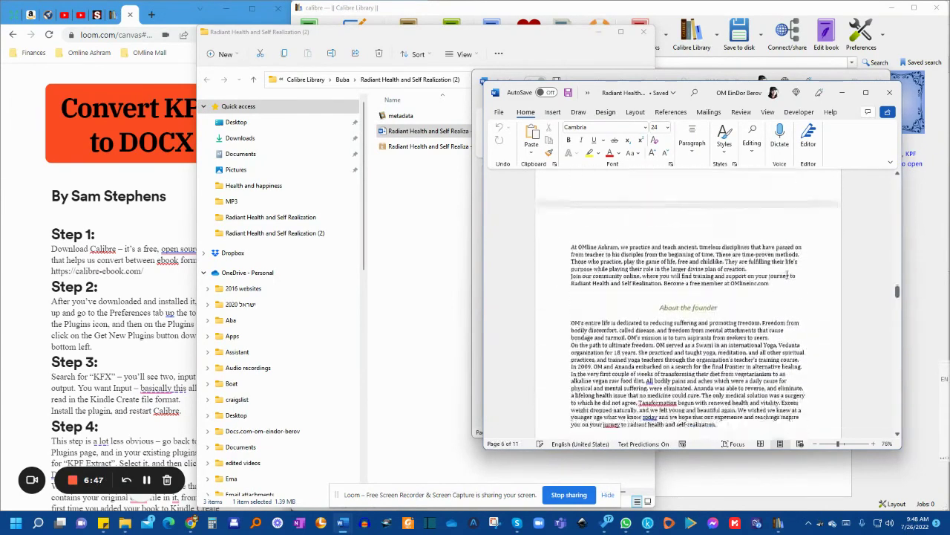
scroll(787, 275, down, 10)
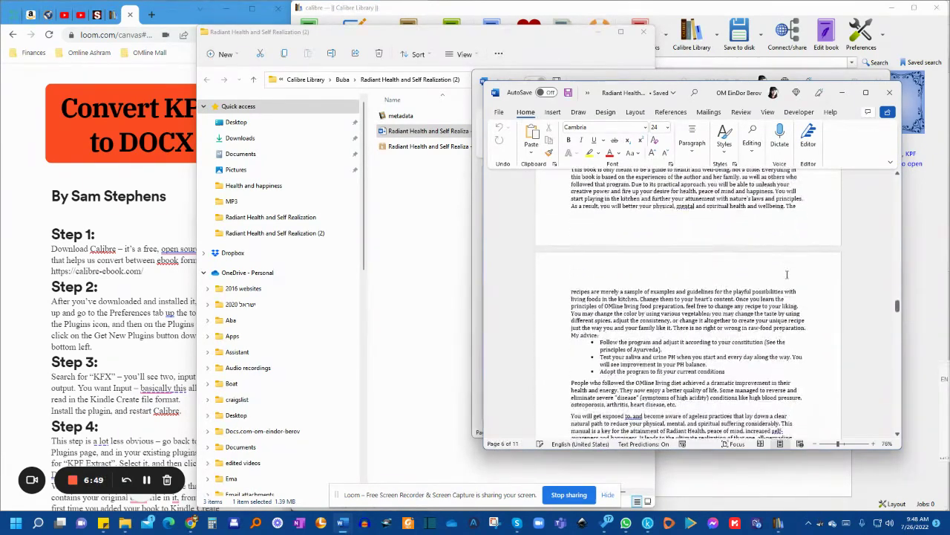
scroll(787, 275, down, 4)
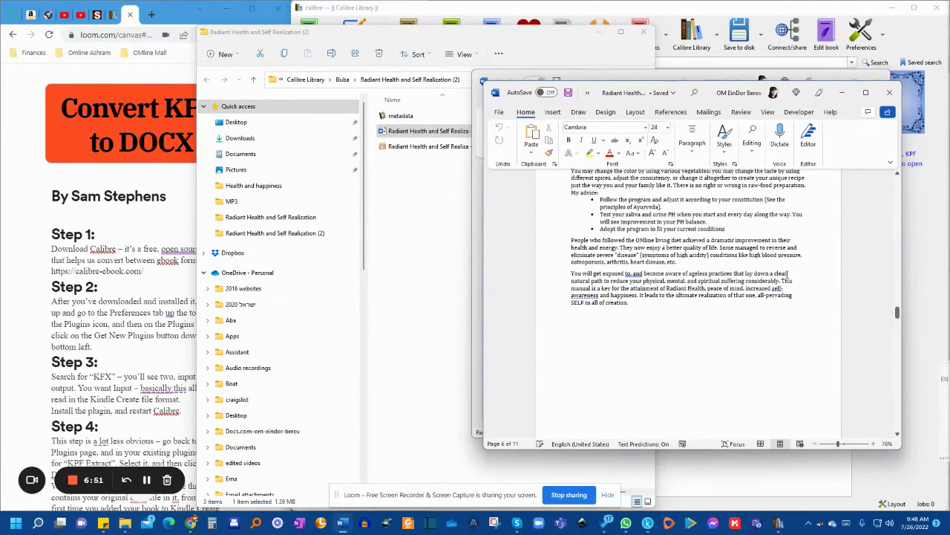
scroll(787, 275, down, 2)
scroll(787, 274, up, 6)
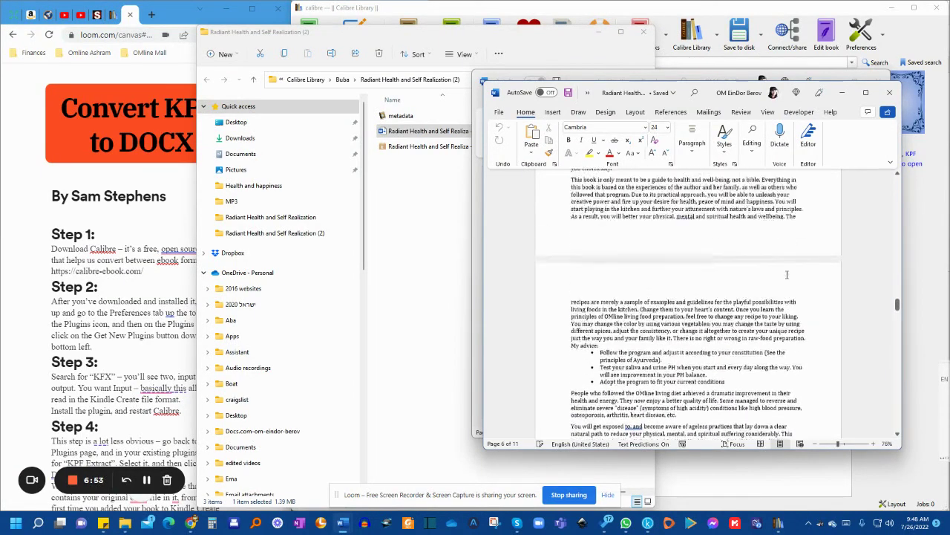
scroll(787, 274, up, 5)
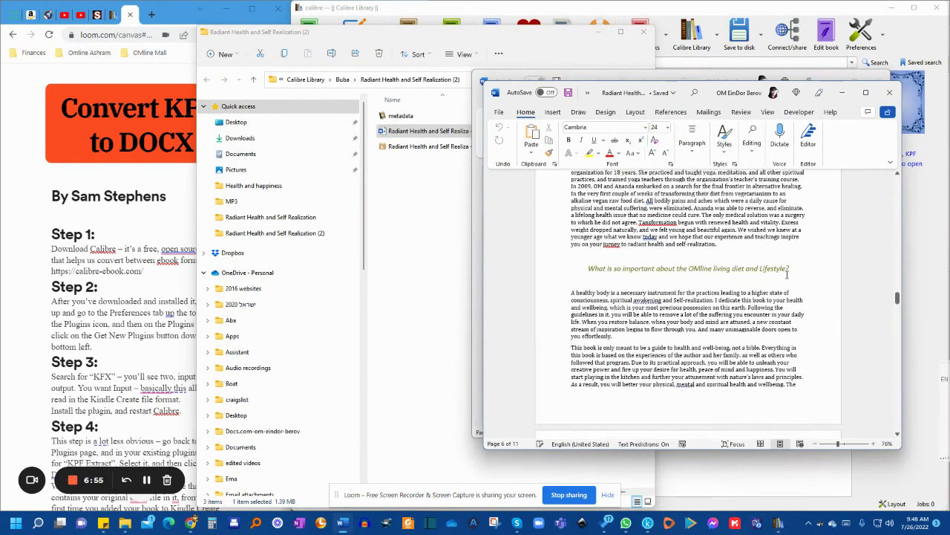